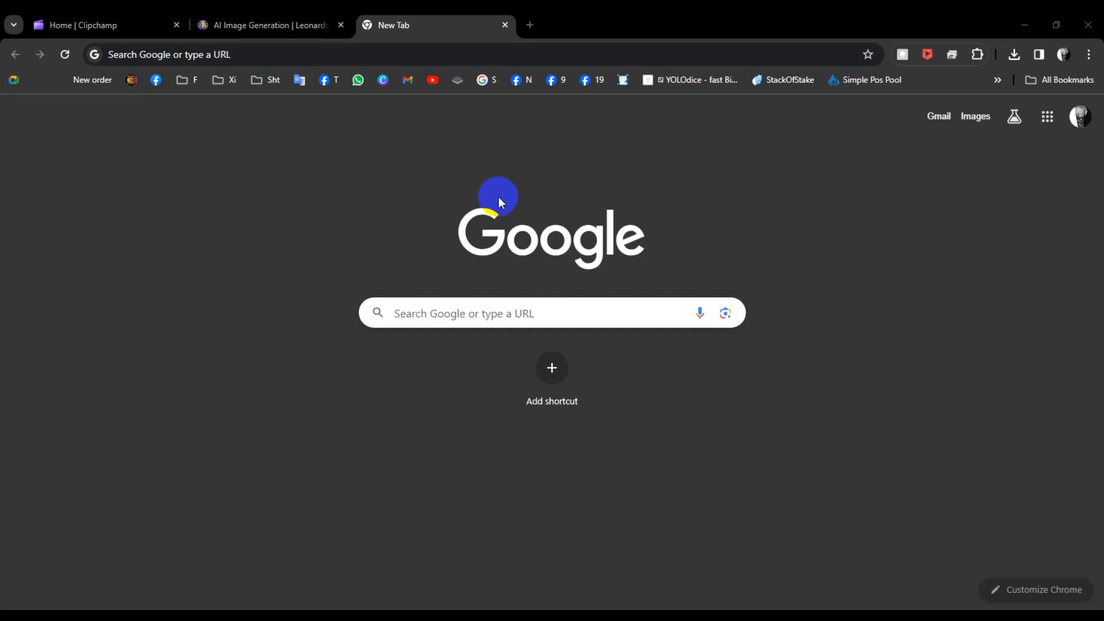
- Look over the existing Clipchamp ice cream project and the ice cream character images in Leonardo.Ai's generation history
{"action": "left_click", "coordinate": [57, 22]}
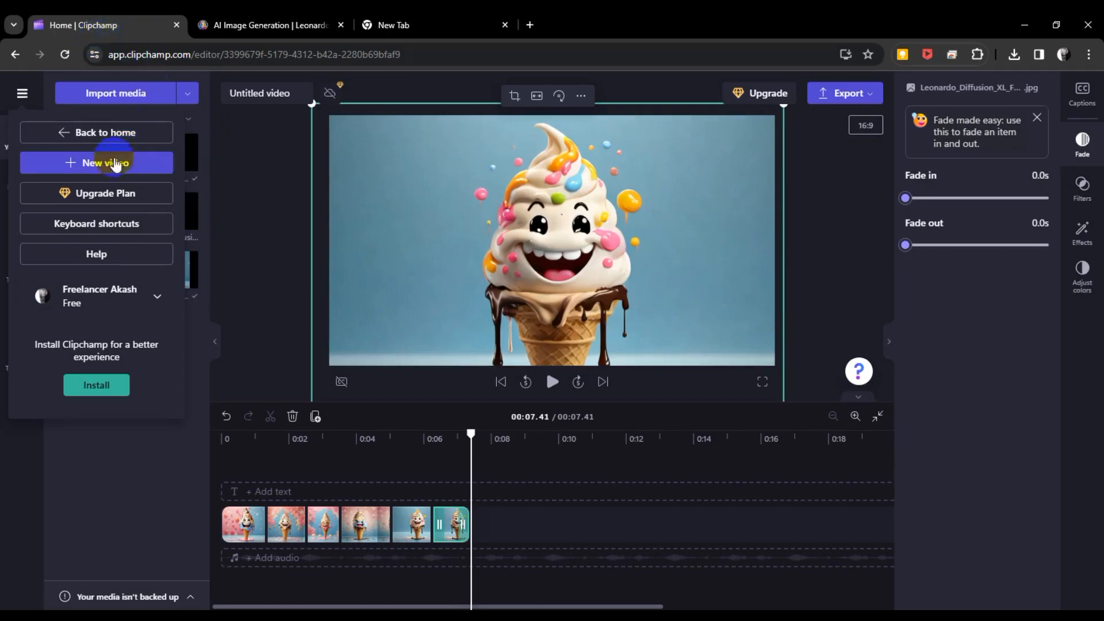
{"action": "left_click", "coordinate": [99, 485]}
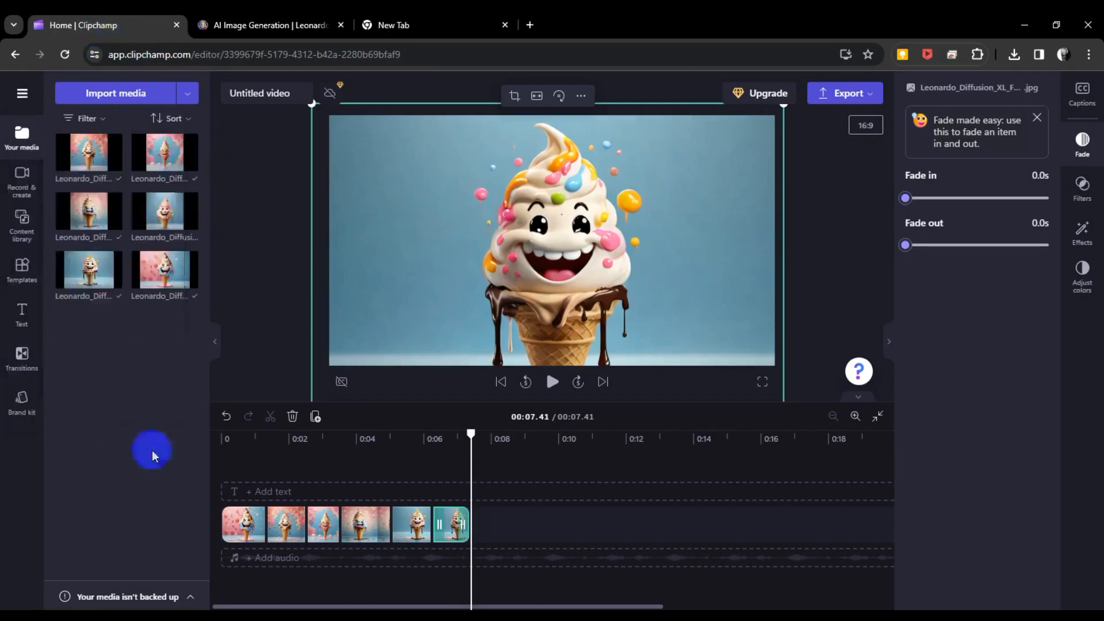
{"action": "left_click", "coordinate": [234, 23]}
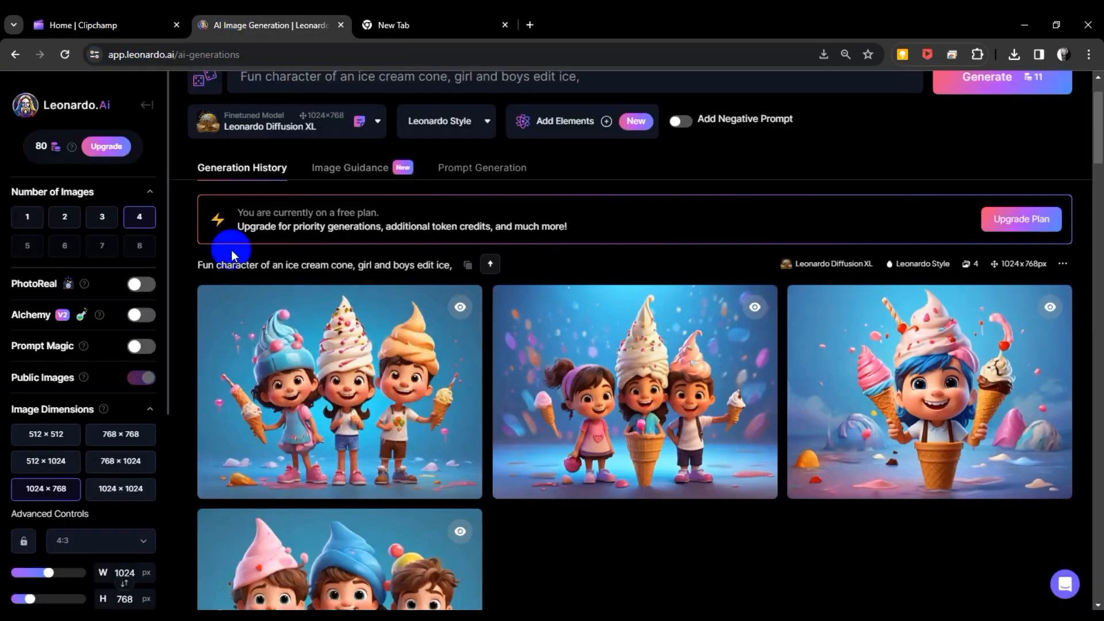
{"action": "scroll", "coordinate": [362, 397], "scroll_direction": "down", "scroll_amount": 3}
{"action": "scroll", "coordinate": [403, 406], "scroll_direction": "down", "scroll_amount": 5}
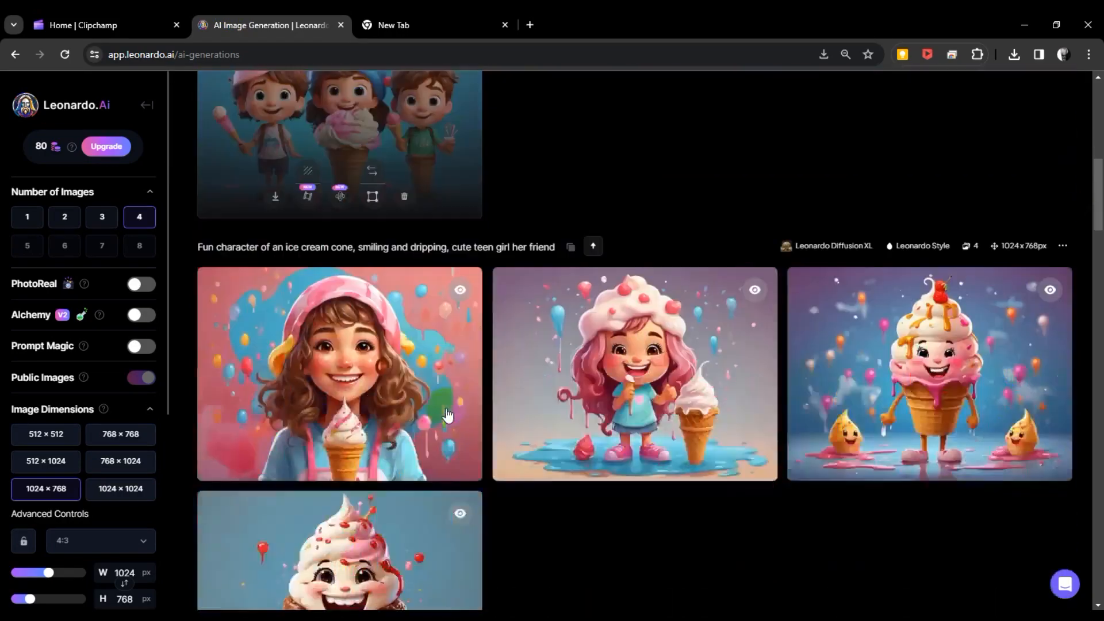
{"action": "scroll", "coordinate": [463, 415], "scroll_direction": "up", "scroll_amount": 4}
{"action": "scroll", "coordinate": [463, 415], "scroll_direction": "up", "scroll_amount": 5}
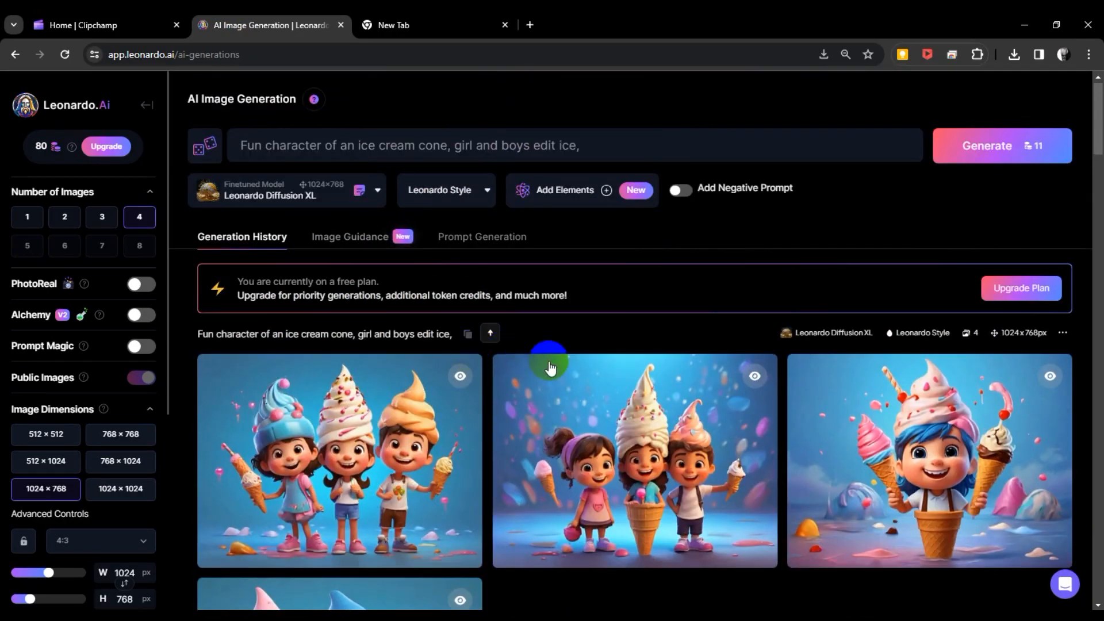
- Open ChatGPT from the Xi bookmarks folder in the empty browser tab and leave the model selection as it is
{"action": "left_click", "coordinate": [391, 26]}
{"action": "left_click", "coordinate": [225, 80]}
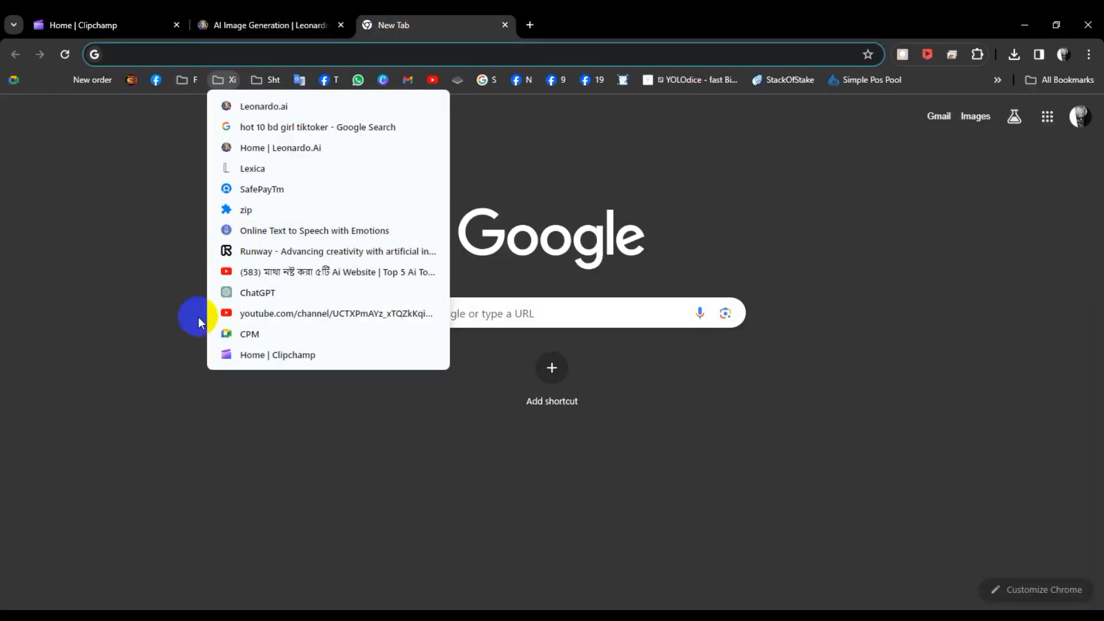
{"action": "left_click", "coordinate": [292, 299]}
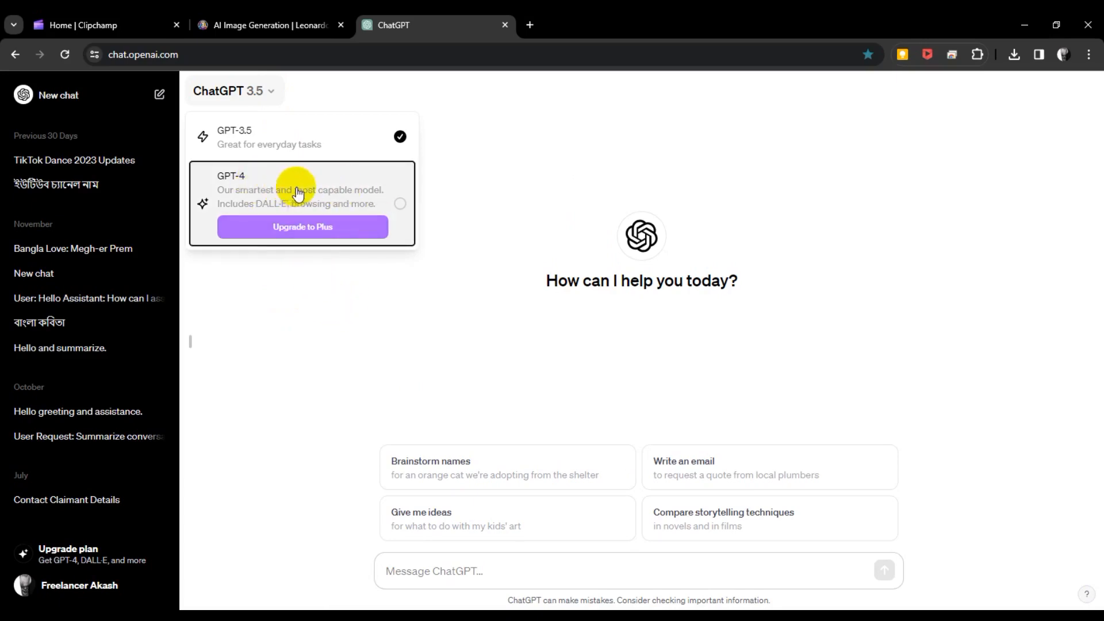
{"action": "left_click", "coordinate": [342, 312]}
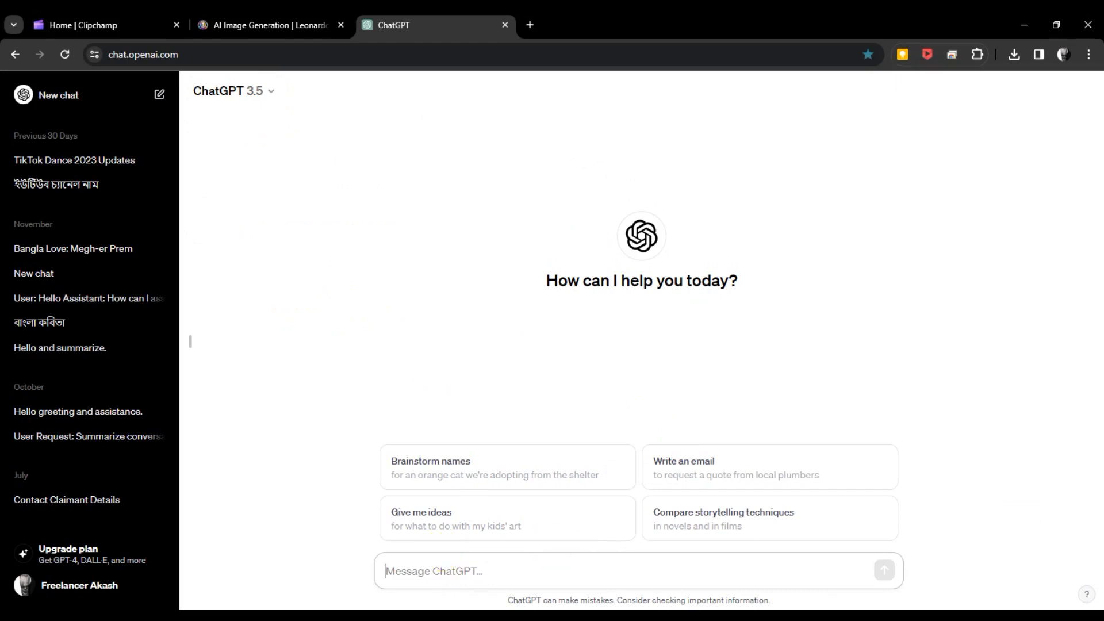
- Send ChatGPT the prompt "write a poem clone ice cream"
{"action": "left_click", "coordinate": [624, 616]}
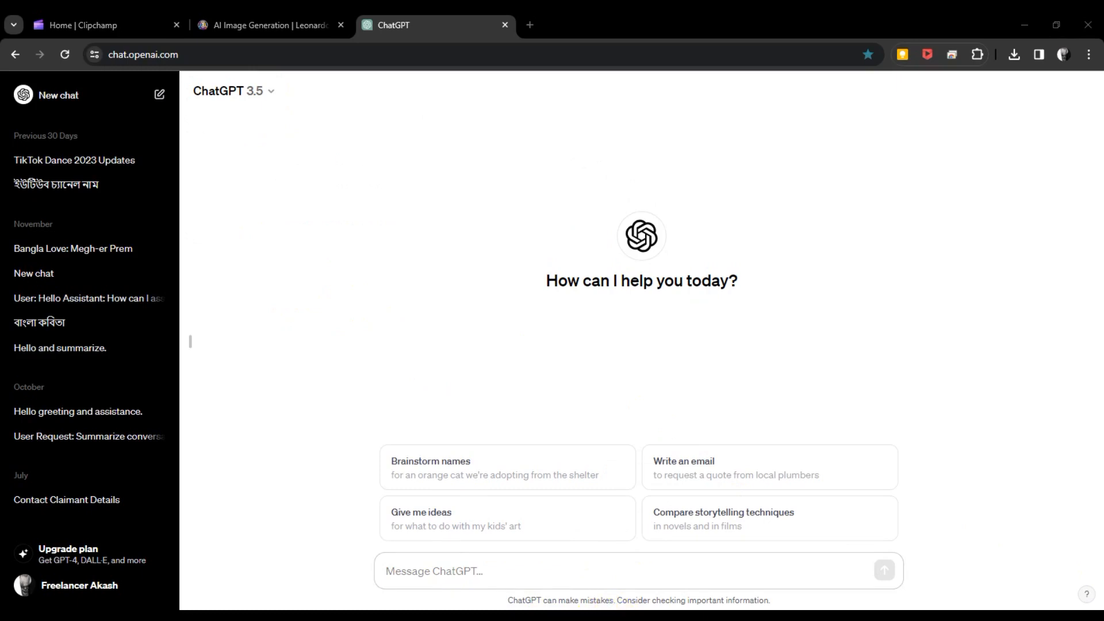
{"action": "left_click", "coordinate": [493, 566]}
{"action": "right_click", "coordinate": [494, 566]}
{"action": "left_click", "coordinate": [483, 567]}
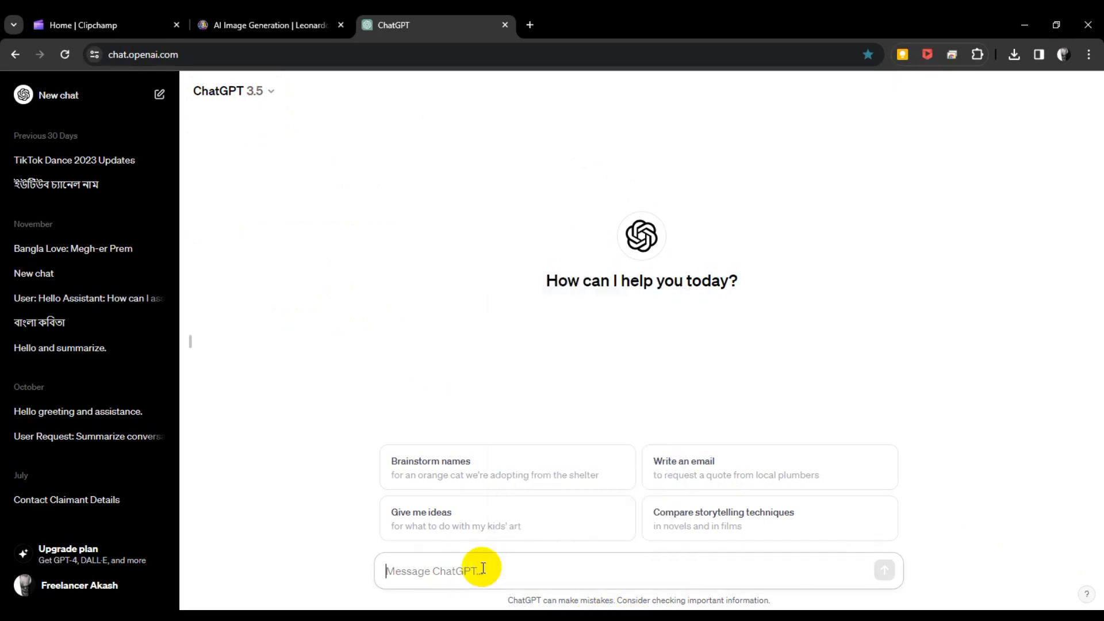
{"action": "right_click", "coordinate": [483, 568]}
{"action": "left_click", "coordinate": [532, 411]}
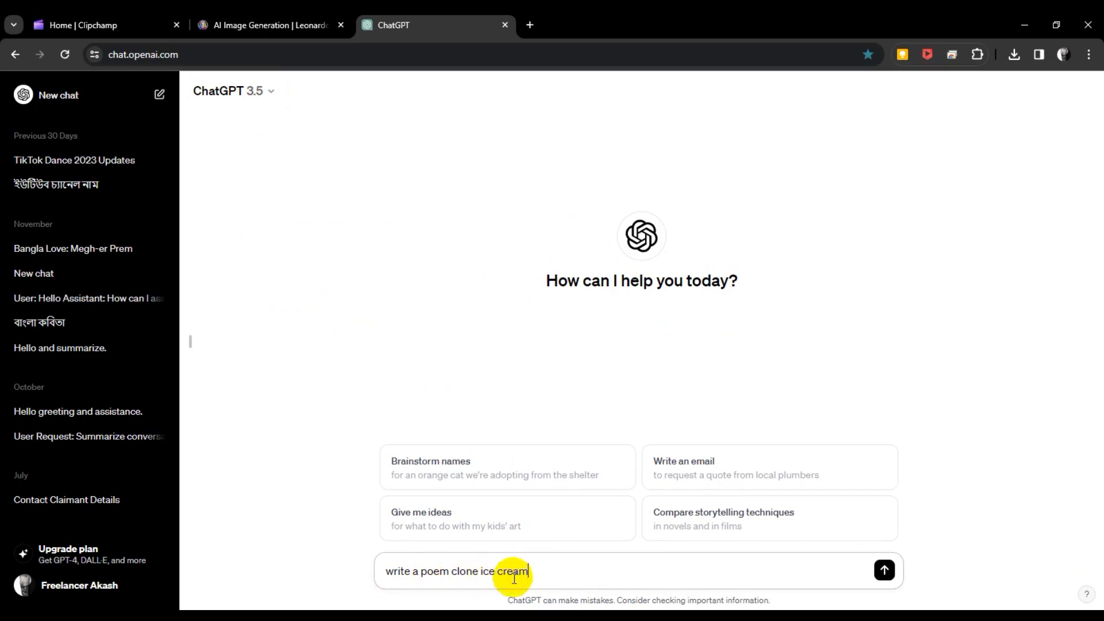
{"action": "left_click", "coordinate": [884, 569]}
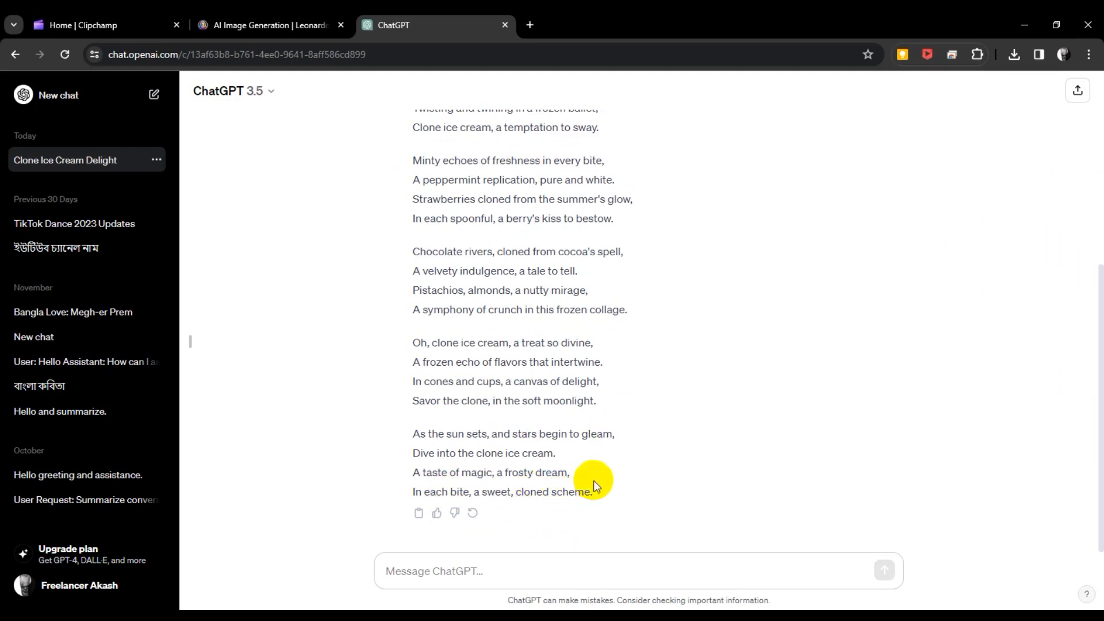
- Read through the poem, send the prompt "write a poem clone ice cream just 8 line" and copy the shorter answer
{"action": "scroll", "coordinate": [596, 479], "scroll_direction": "up", "scroll_amount": 6}
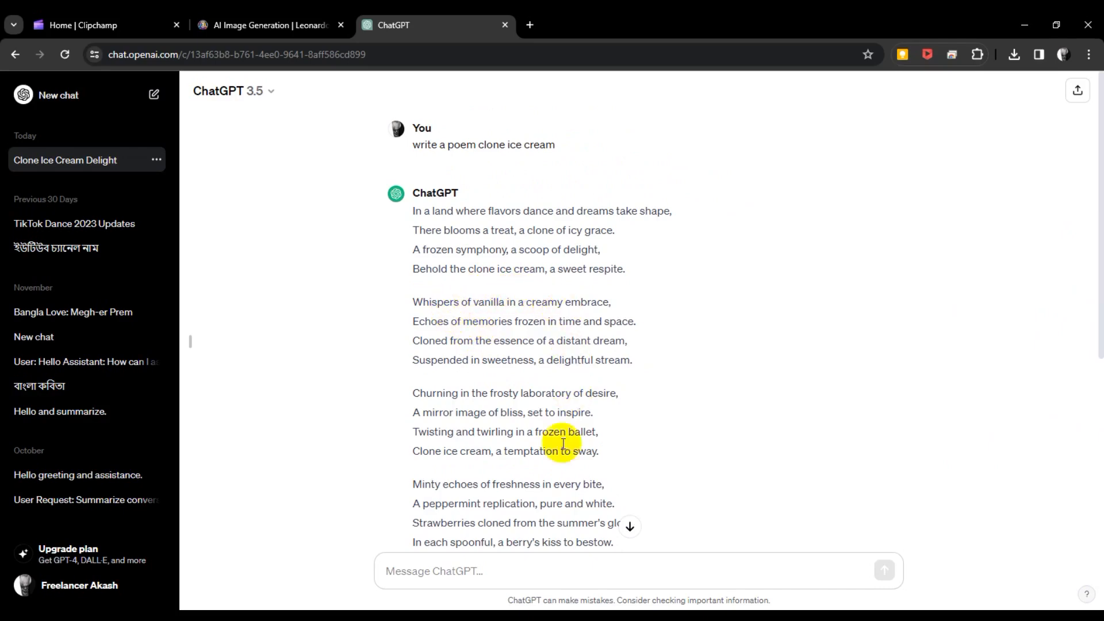
{"action": "scroll", "coordinate": [505, 477], "scroll_direction": "down", "scroll_amount": 4}
{"action": "scroll", "coordinate": [519, 471], "scroll_direction": "up", "scroll_amount": 4}
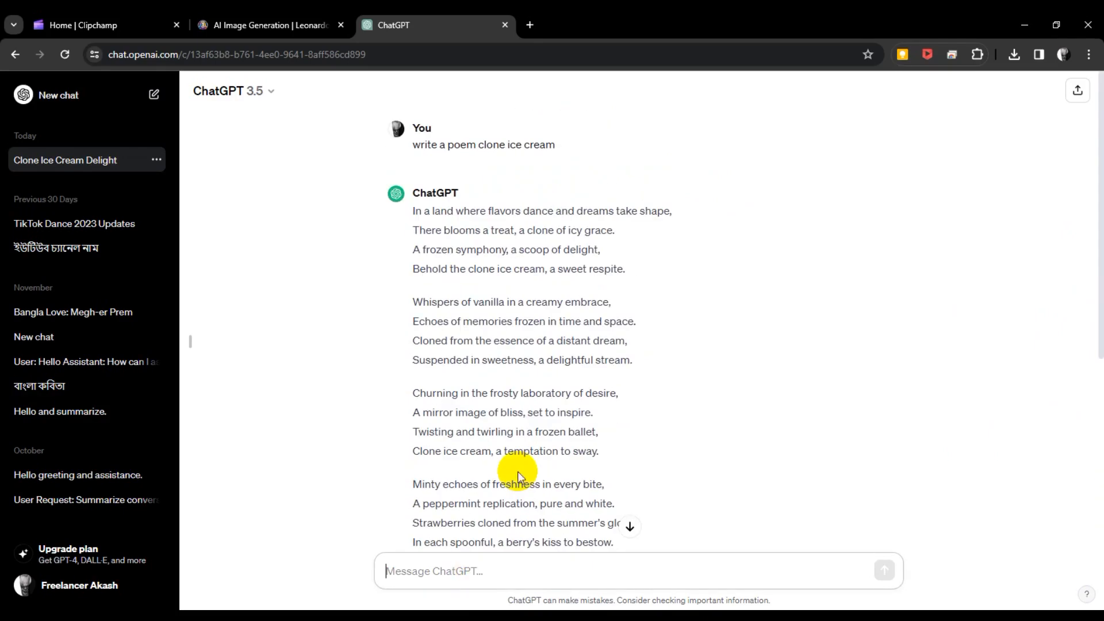
{"action": "right_click", "coordinate": [476, 569]}
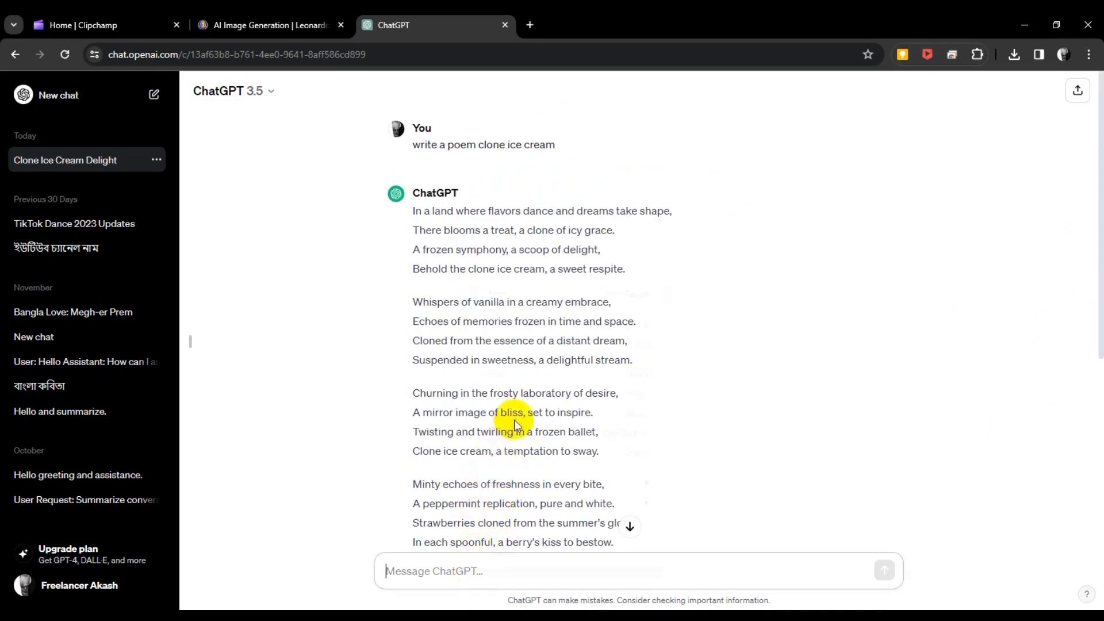
{"action": "left_click", "coordinate": [516, 412]}
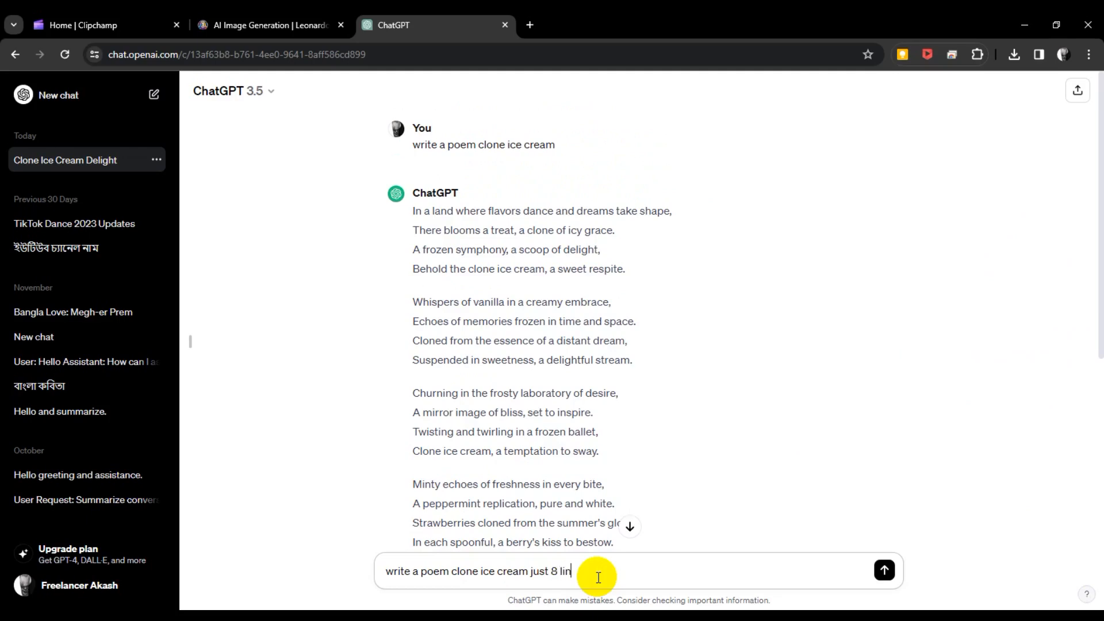
{"action": "key", "text": "Return"}
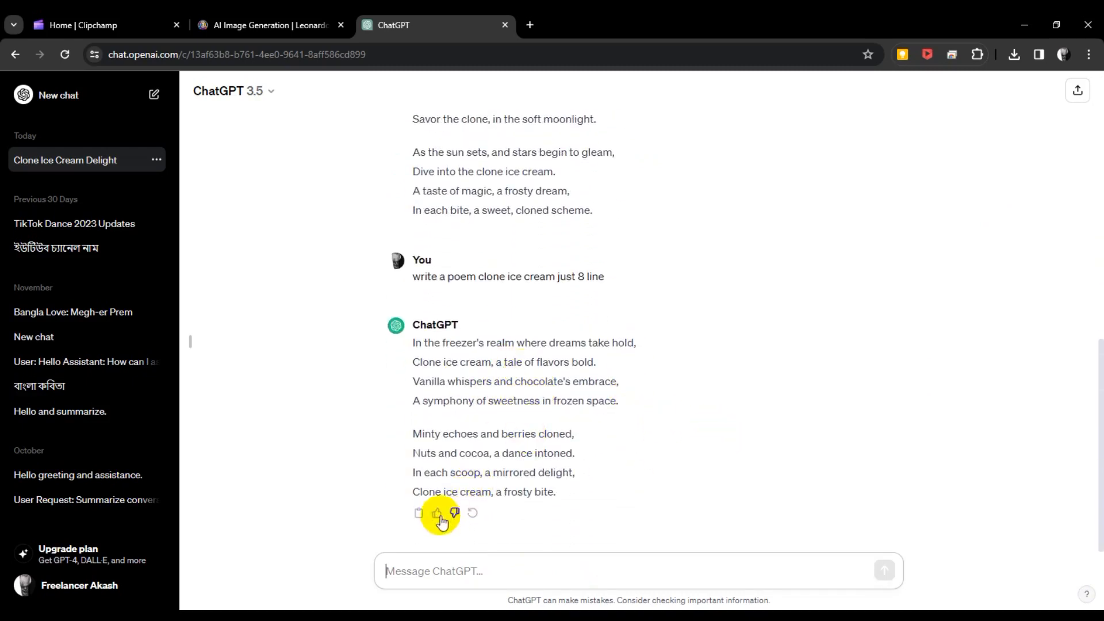
{"action": "left_click", "coordinate": [418, 512]}
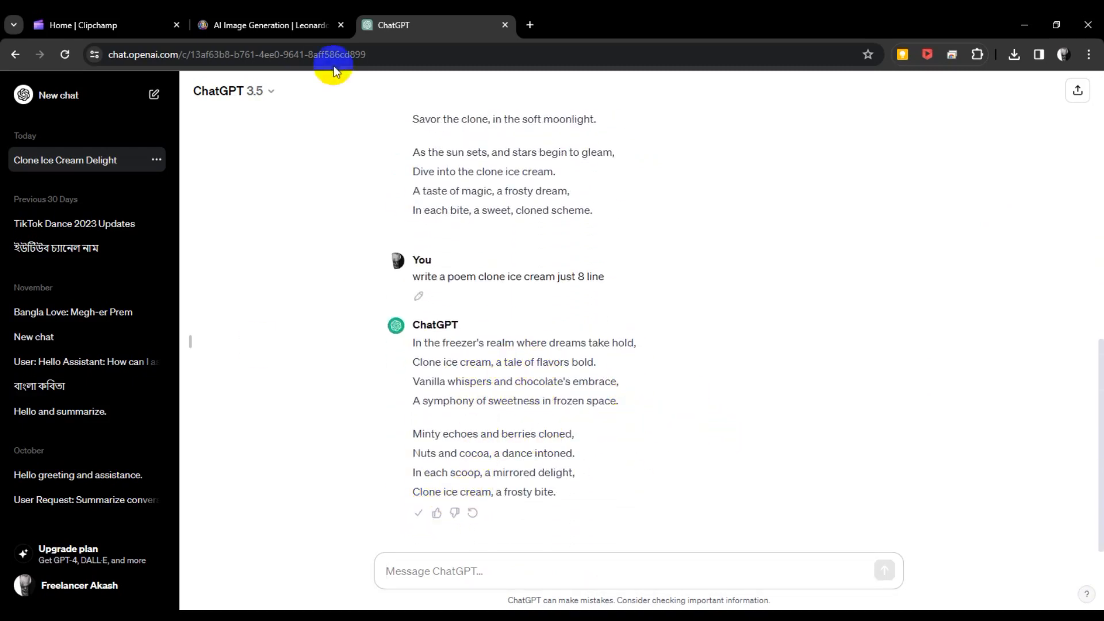
- Switch to Clipchamp, import the InShot MP4 video into a new project and add it to the timeline
{"action": "left_click", "coordinate": [222, 23]}
{"action": "left_click", "coordinate": [144, 23]}
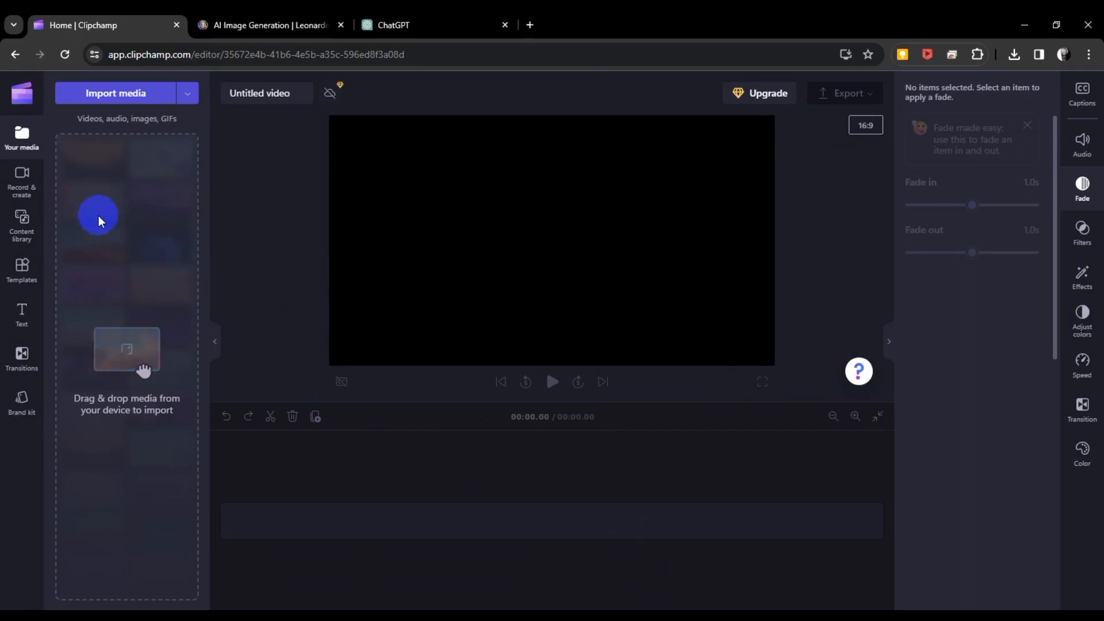
{"action": "left_click", "coordinate": [105, 100]}
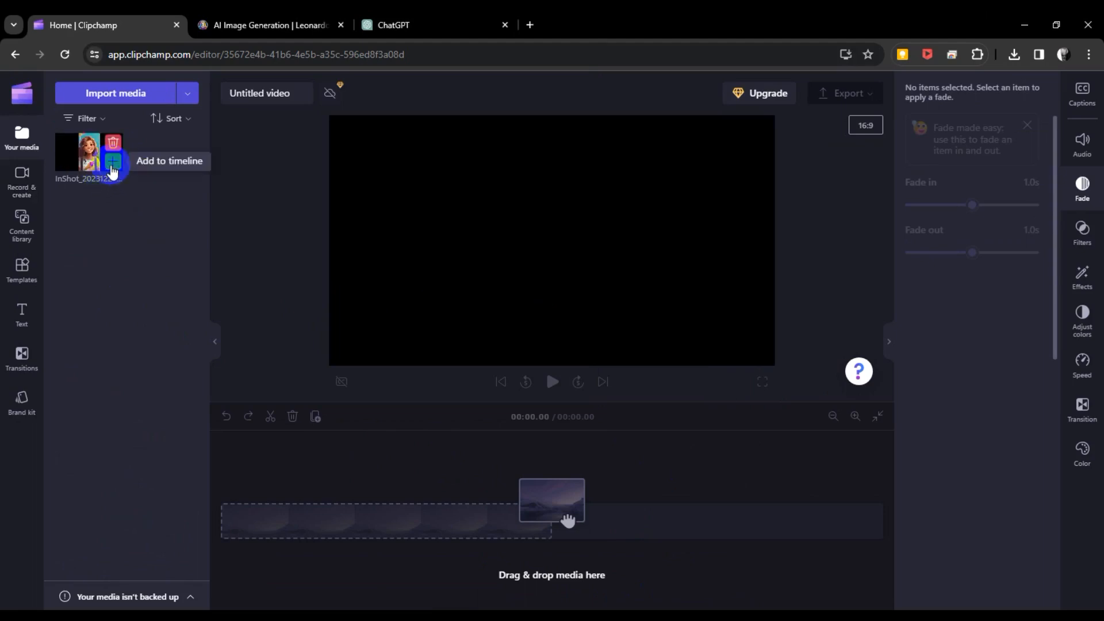
{"action": "left_click", "coordinate": [113, 170]}
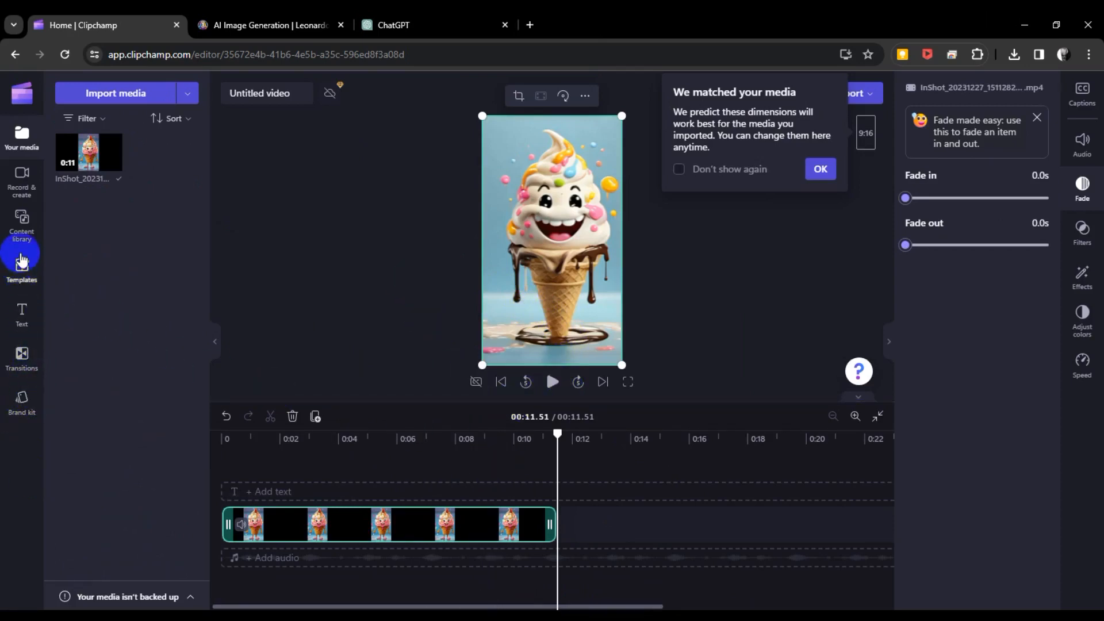
{"action": "left_click", "coordinate": [19, 178]}
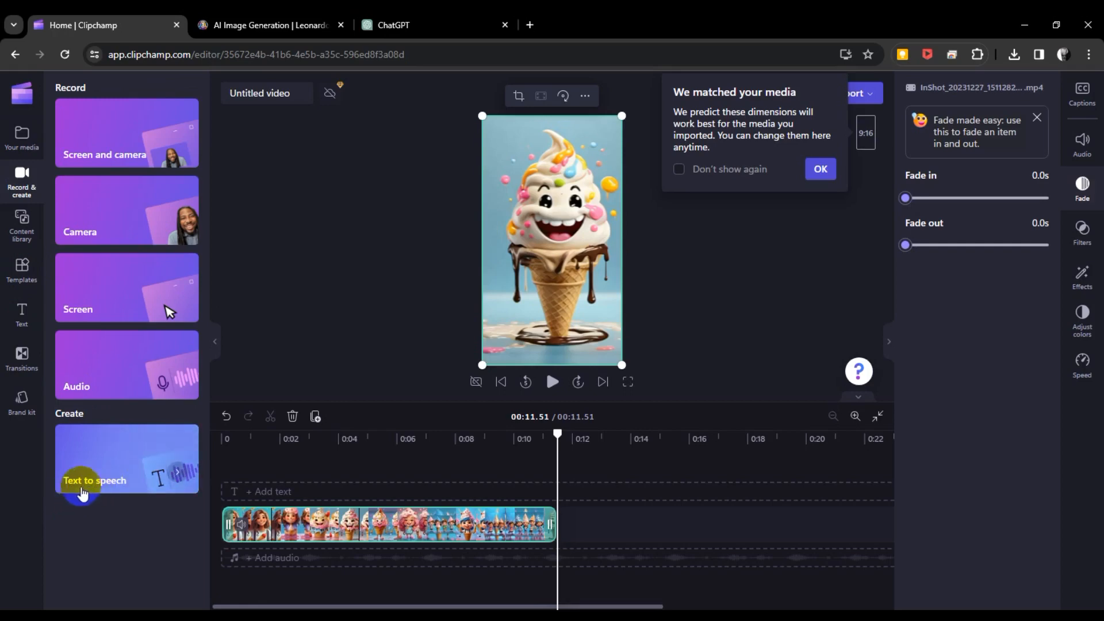
{"action": "left_click", "coordinate": [134, 477]}
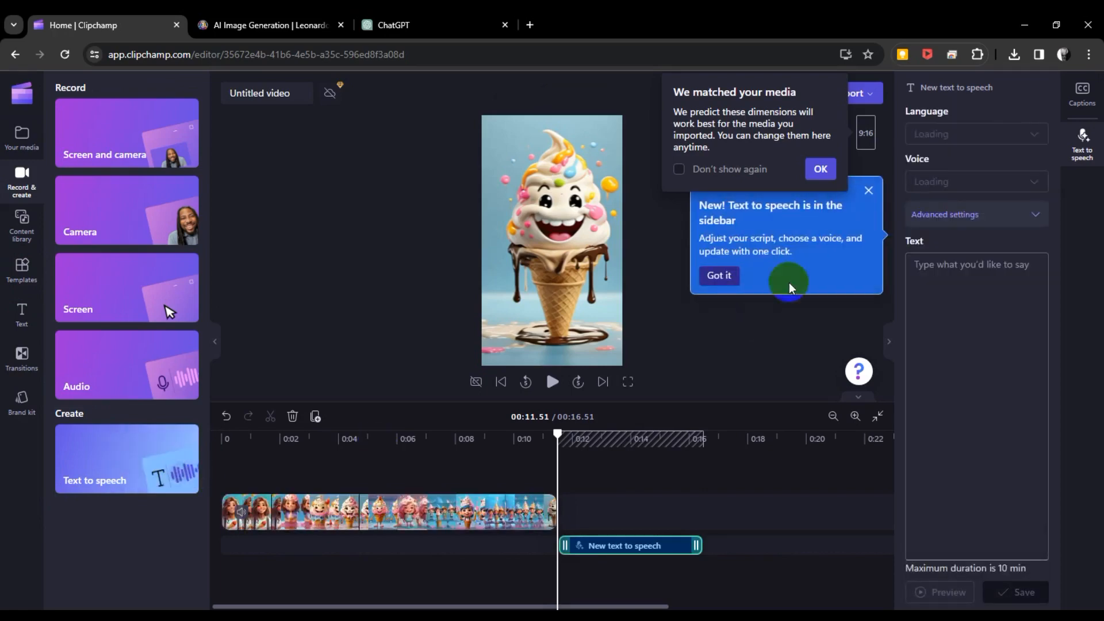
{"action": "left_click", "coordinate": [717, 282]}
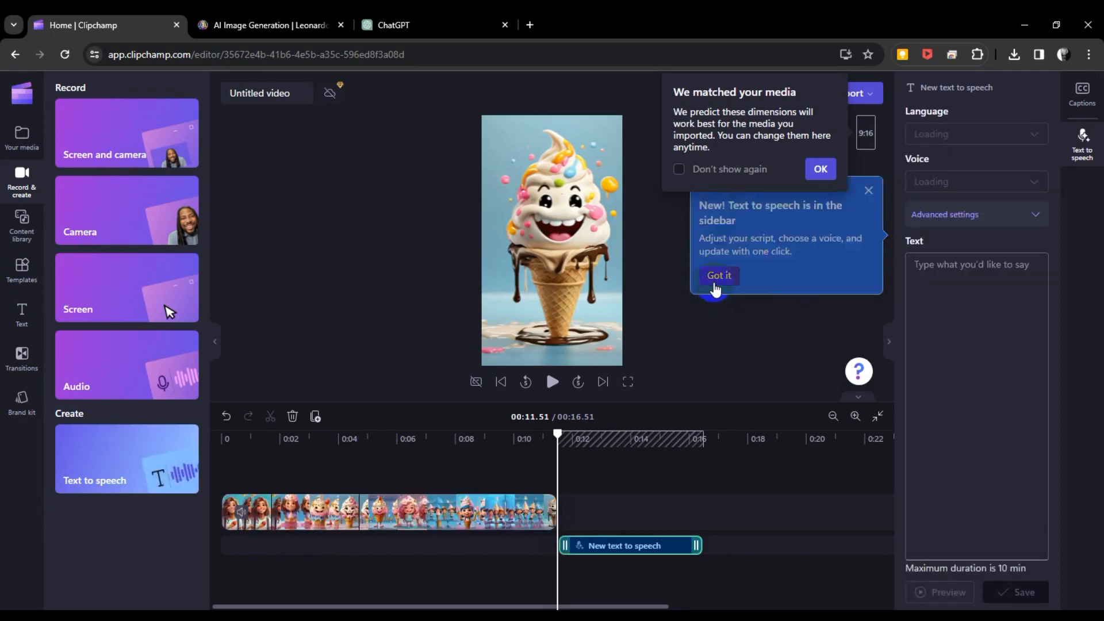
{"action": "left_click", "coordinate": [819, 171]}
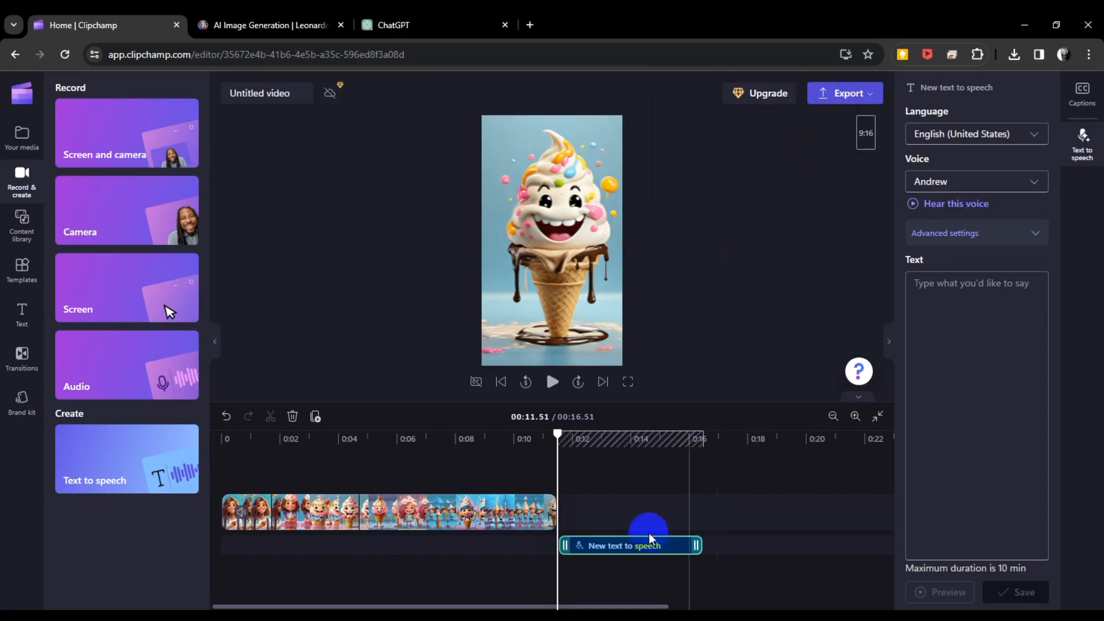
{"action": "left_click", "coordinate": [292, 416]}
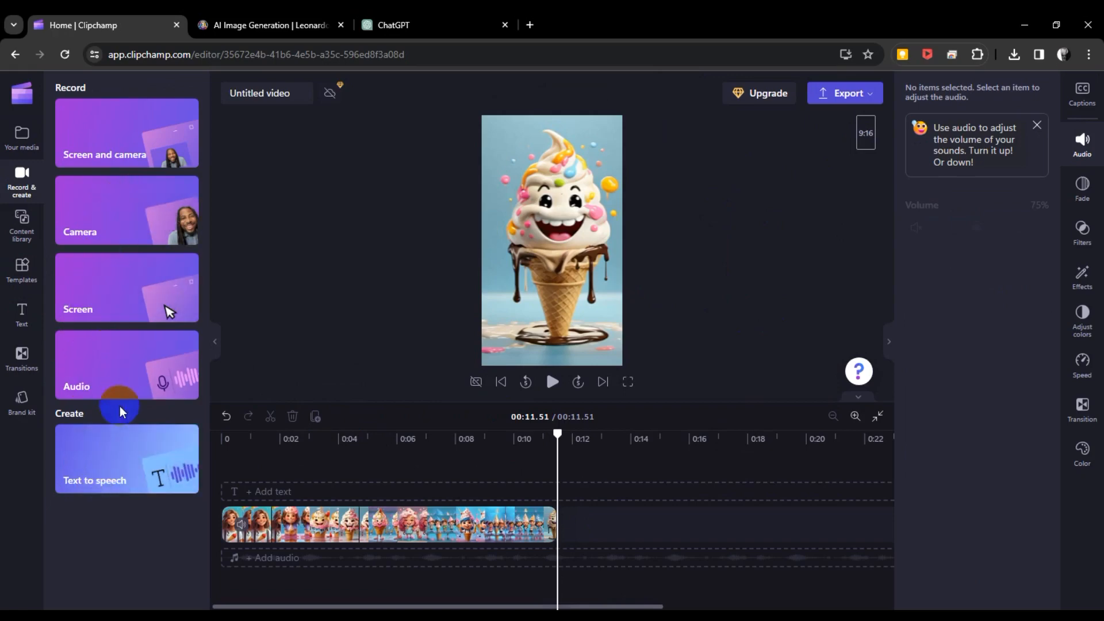
- Add a text-to-speech clip to the timeline, paste the copied eight-line poem as its text and save it
{"action": "left_click", "coordinate": [180, 477]}
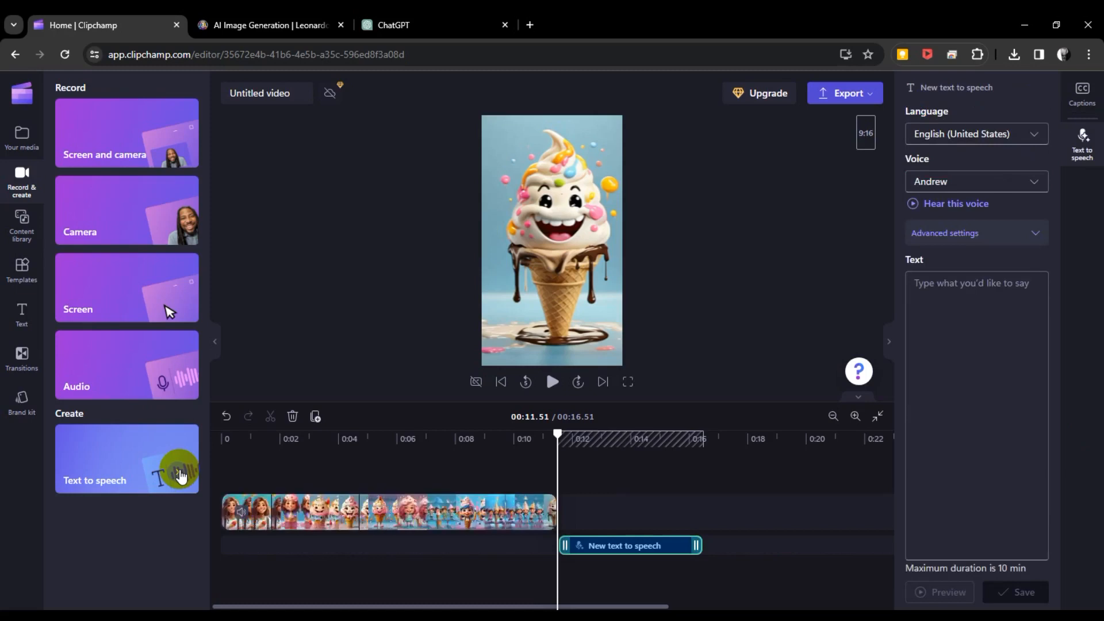
{"action": "left_click", "coordinate": [592, 539]}
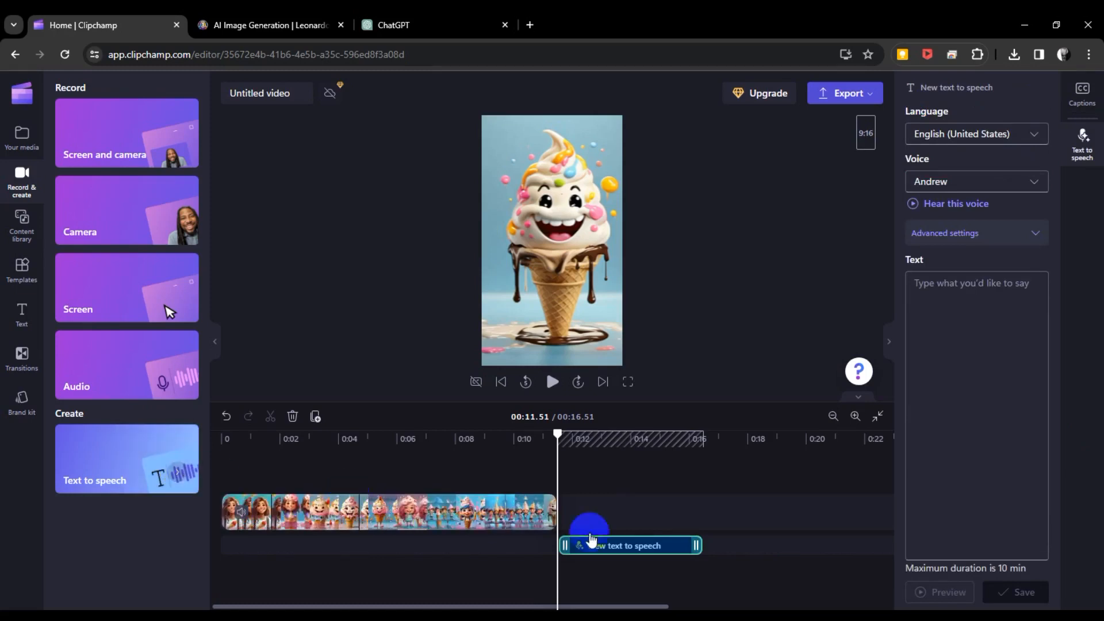
{"action": "left_click", "coordinate": [623, 544]}
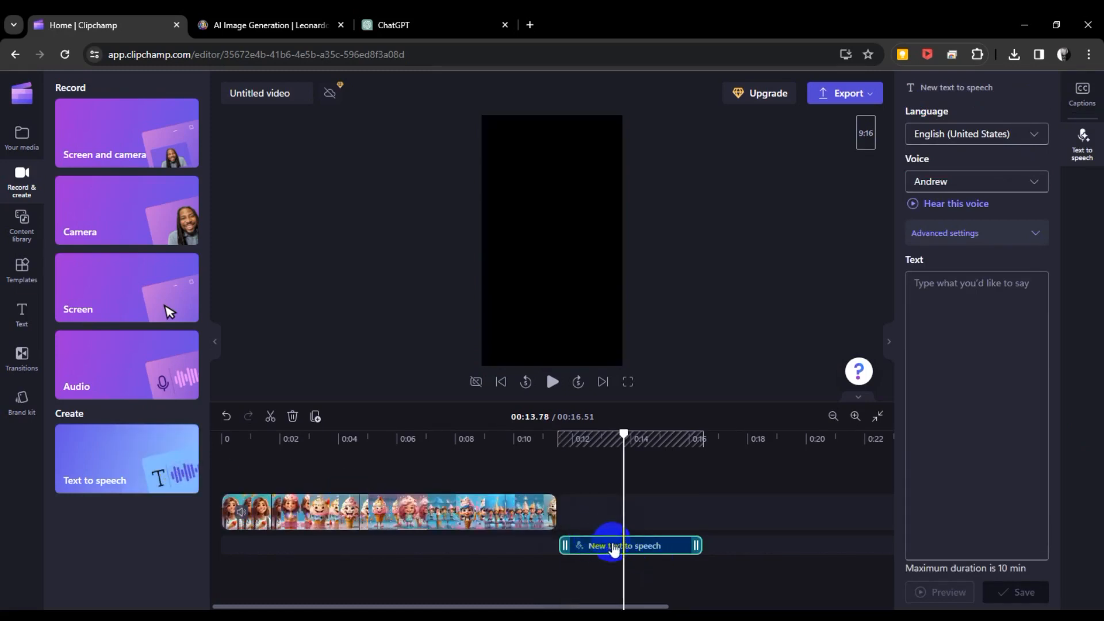
{"action": "right_click", "coordinate": [945, 331]}
{"action": "left_click", "coordinate": [822, 195]}
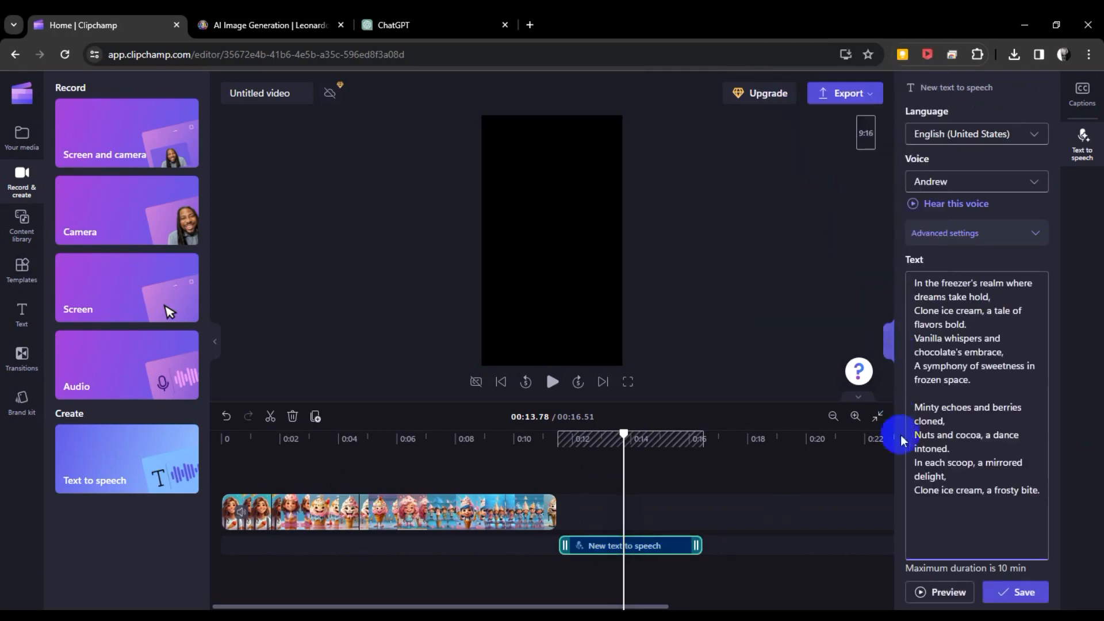
{"action": "left_click", "coordinate": [1010, 595]}
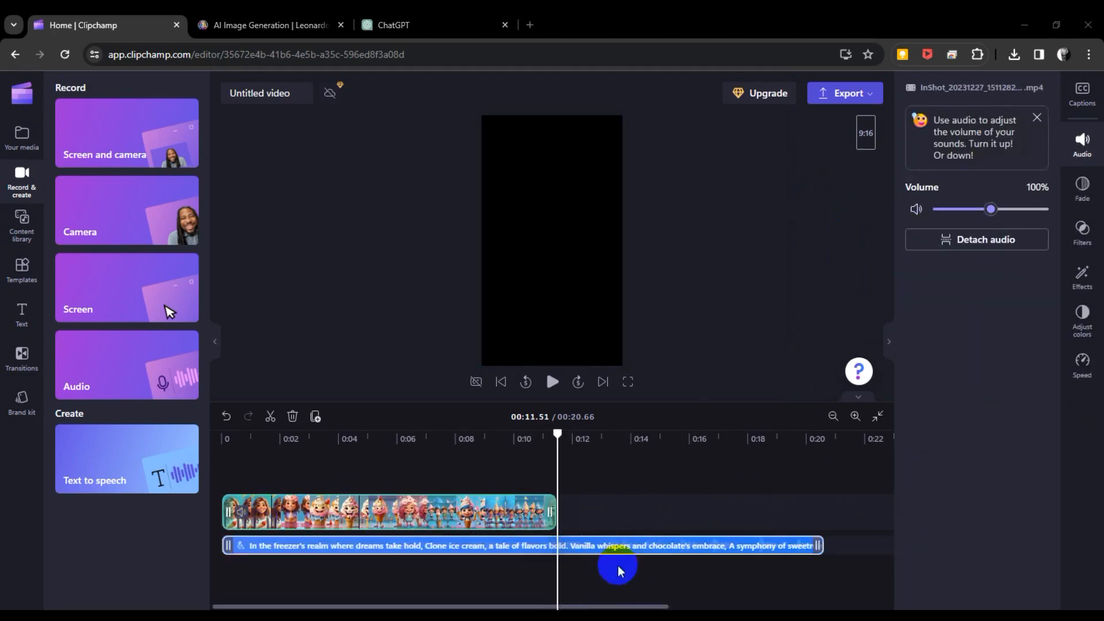
- Trim the end of the poem's speech clip to about 11.69 s, close to the end of the video clip
{"action": "left_click", "coordinate": [653, 546]}
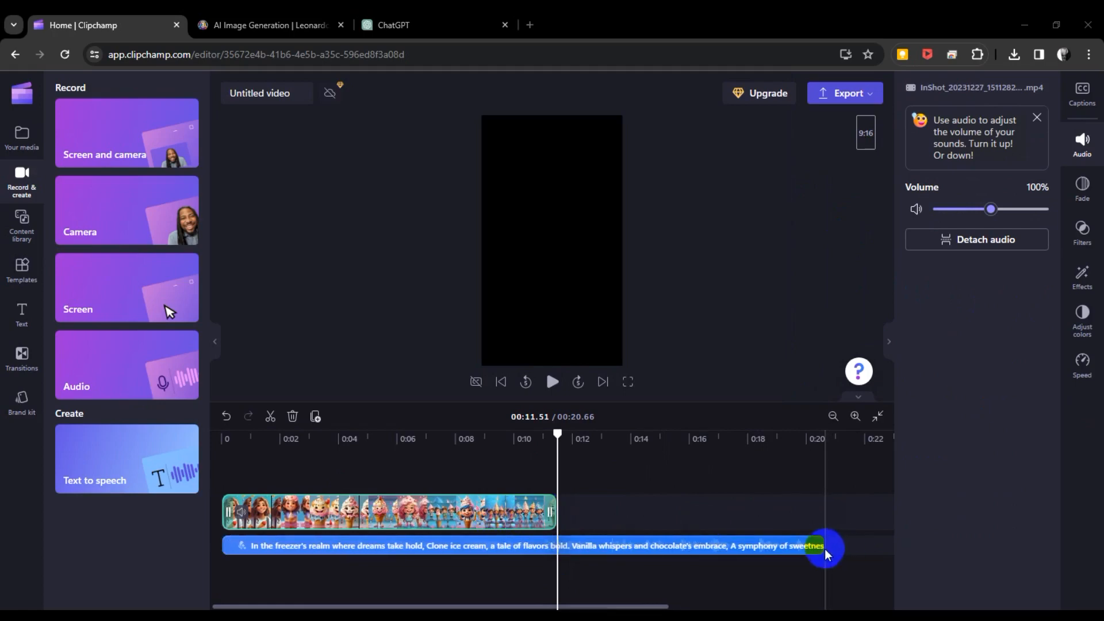
{"action": "left_click_drag", "start_coordinate": [826, 553], "coordinate": [564, 548]}
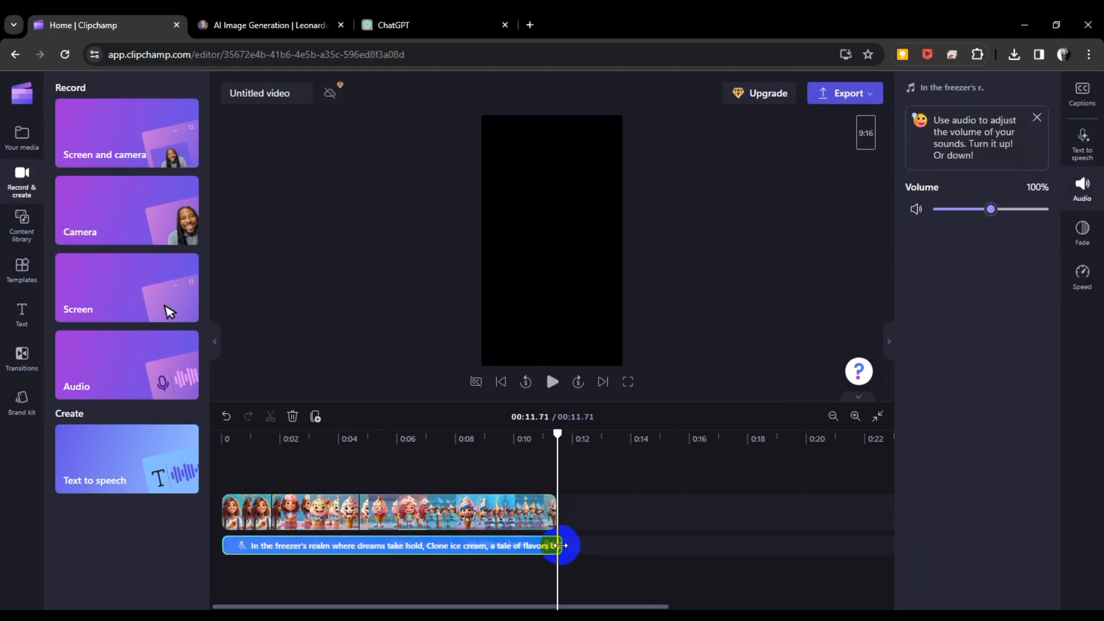
{"action": "left_click_drag", "start_coordinate": [560, 545], "coordinate": [560, 545]}
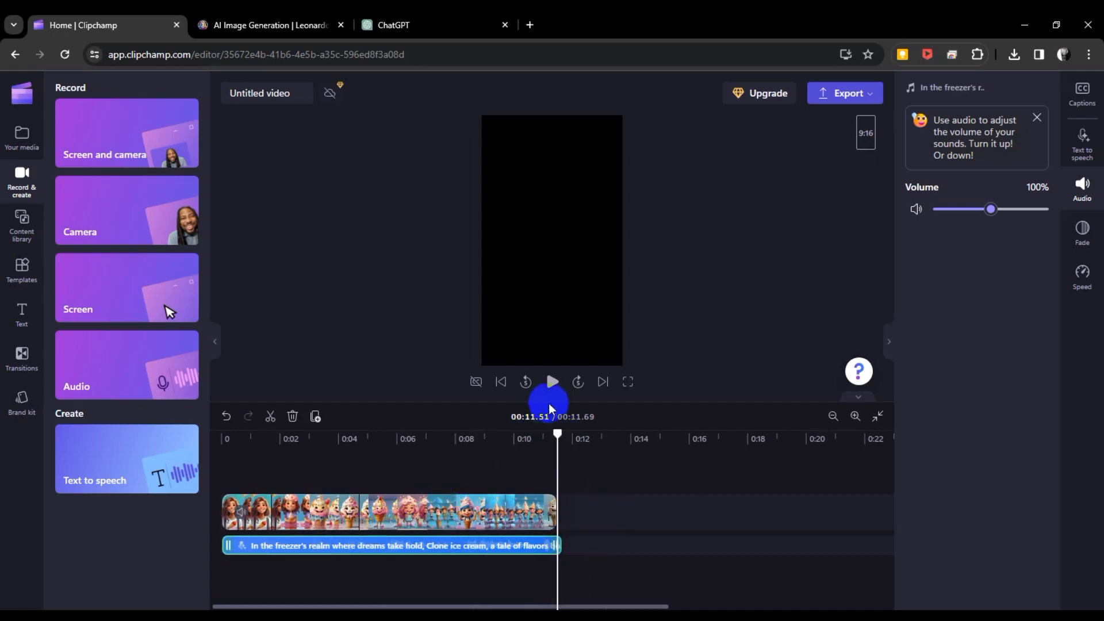
- Play the video with its narration from near the start, dismiss the captions tip and pause the playback
{"action": "left_click_drag", "start_coordinate": [557, 433], "coordinate": [253, 432]}
{"action": "left_click", "coordinate": [551, 381]}
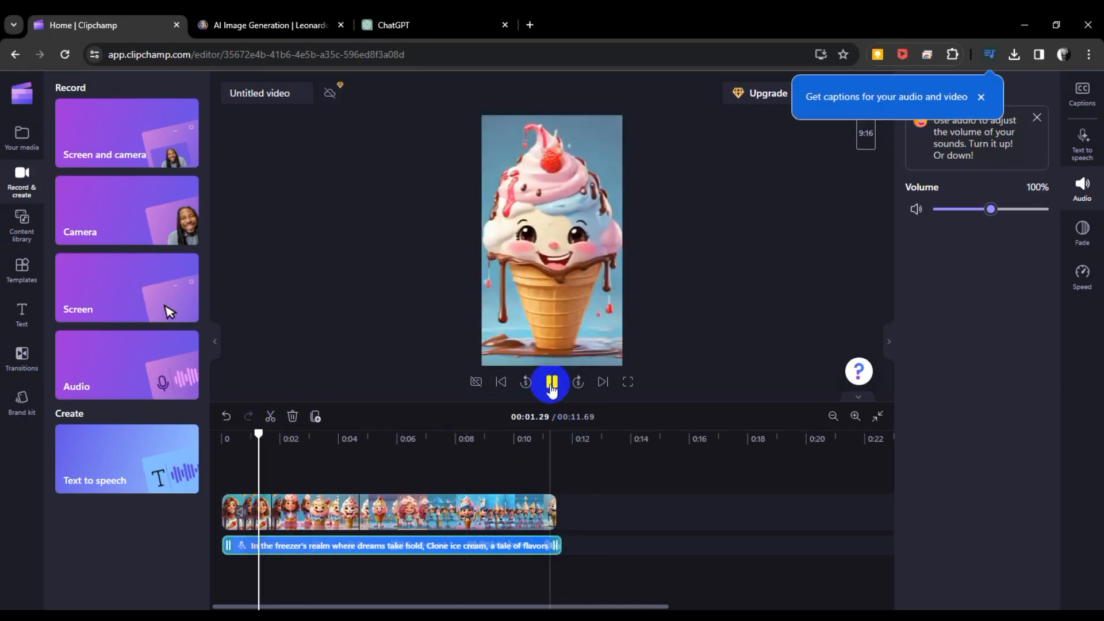
{"action": "left_click", "coordinate": [921, 166]}
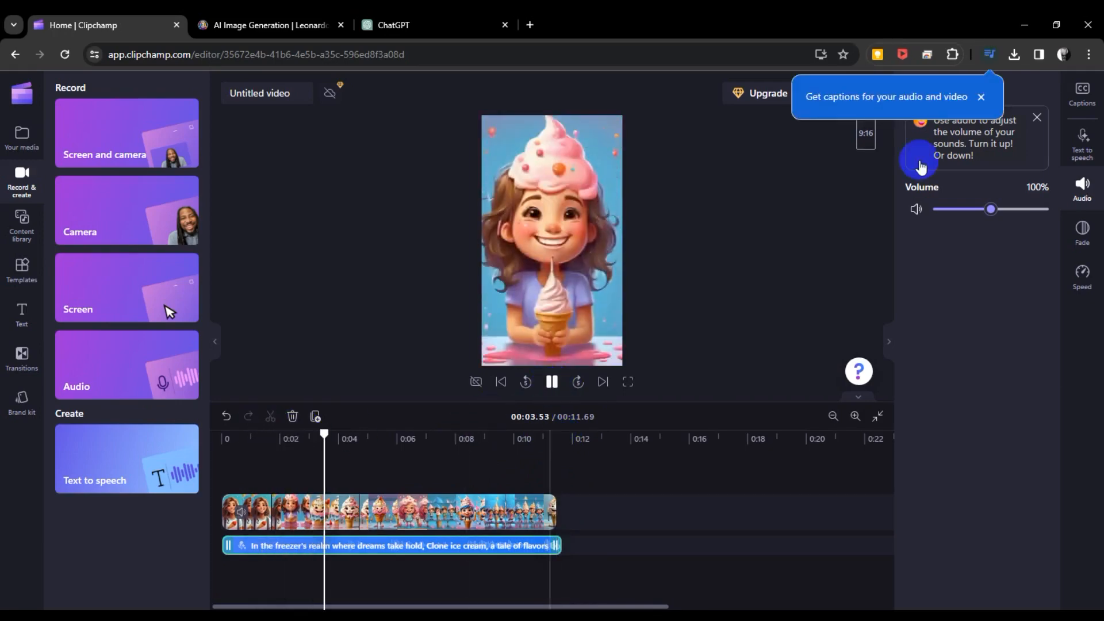
{"action": "left_click", "coordinate": [980, 97]}
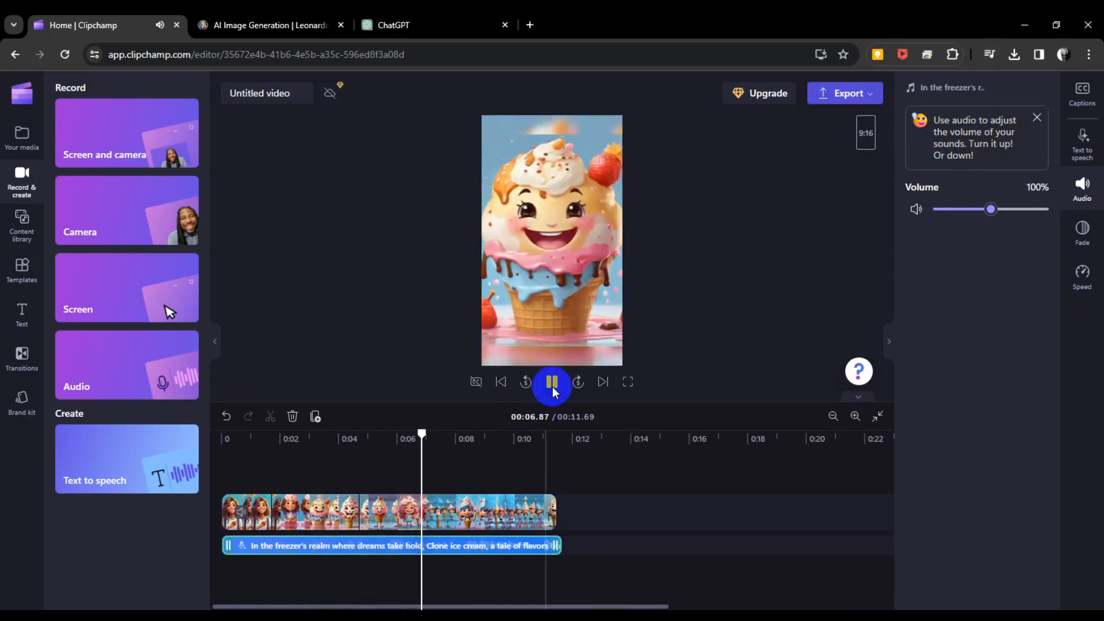
{"action": "key", "text": "space"}
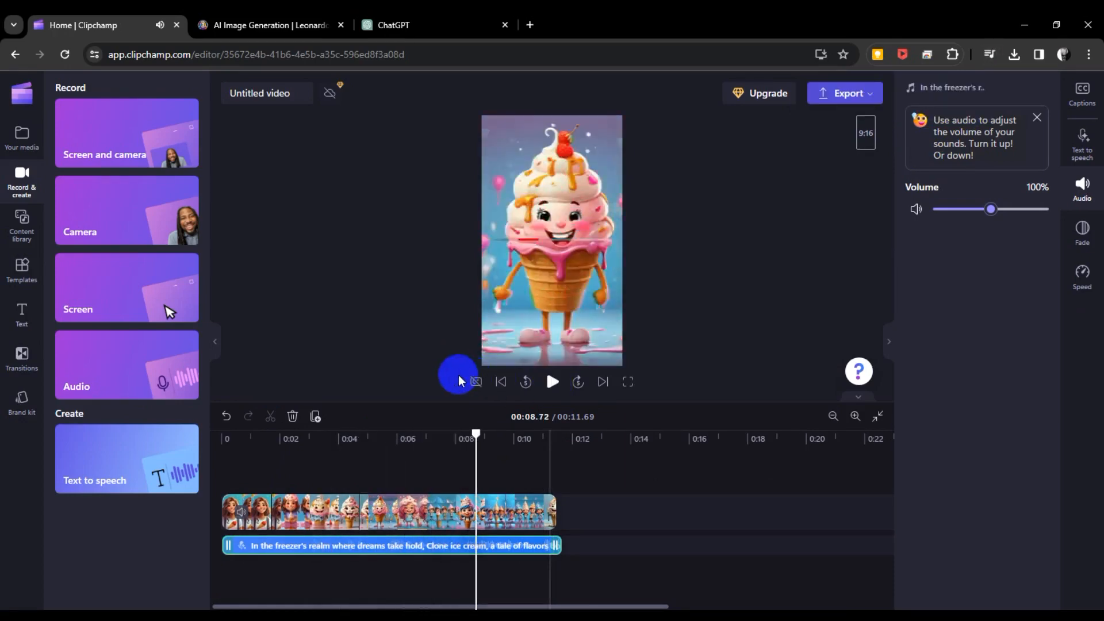